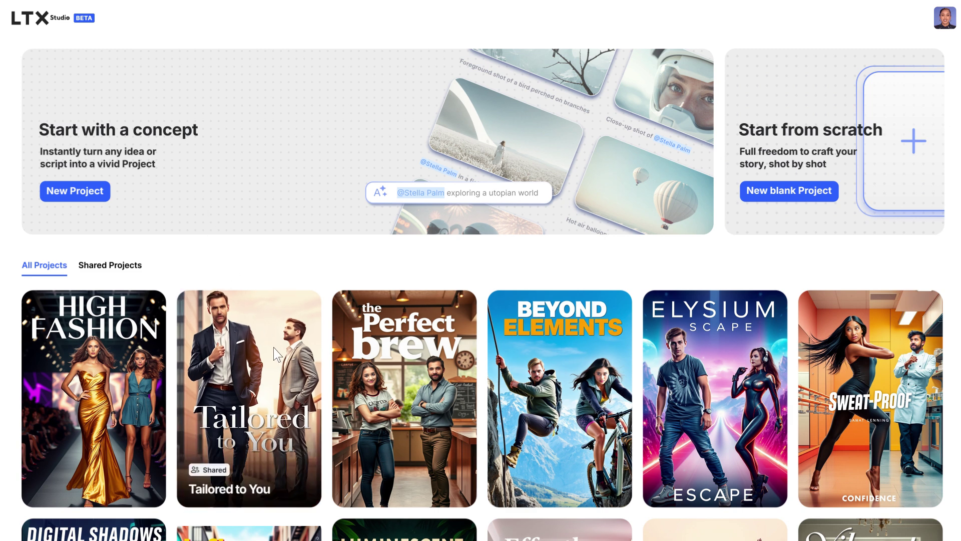
Step: From Shared Projects, start a new project using the 'Stick to the script' concept option
click(123, 268)
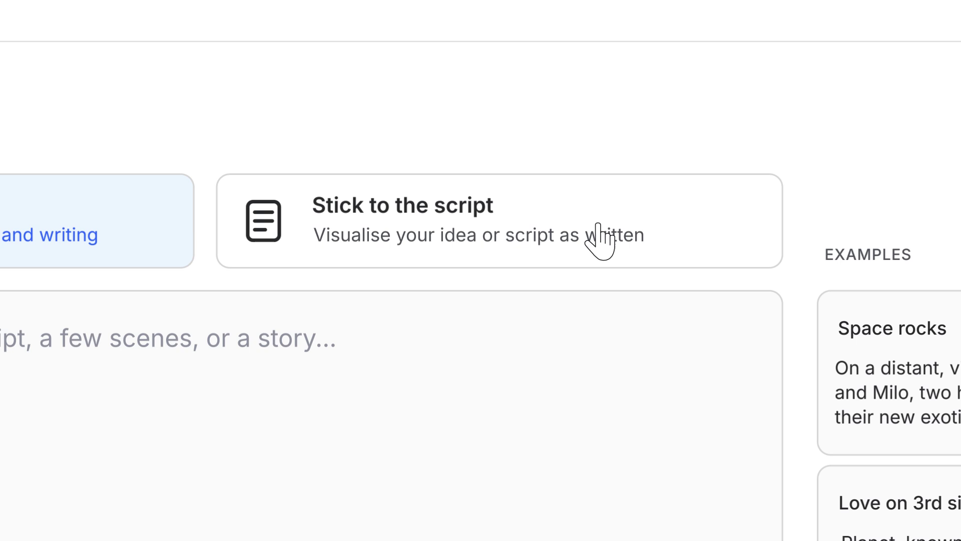
click(716, 221)
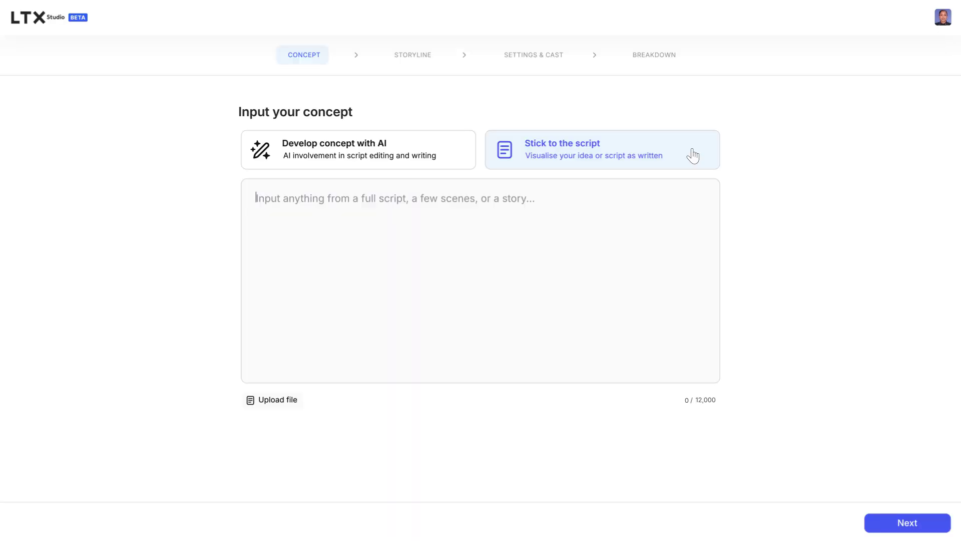
Step: Develop the pasted fashion script with AI into the 'Sunrise to Sunset' storyline and five-character cast
click(413, 149)
key(ctrl+v)
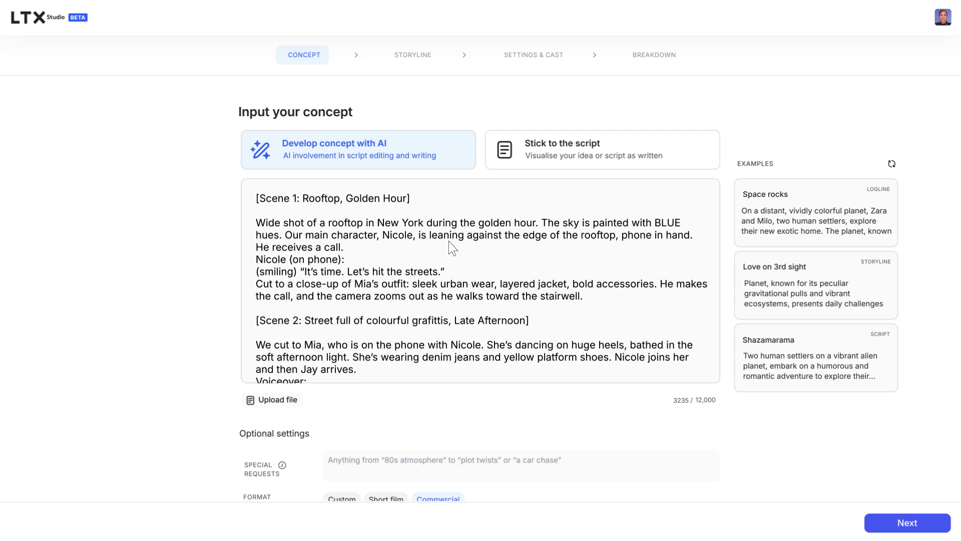
scroll(451, 247, down, 1)
scroll(509, 397, down, 3)
scroll(521, 428, down, 2)
scroll(521, 428, down, 1)
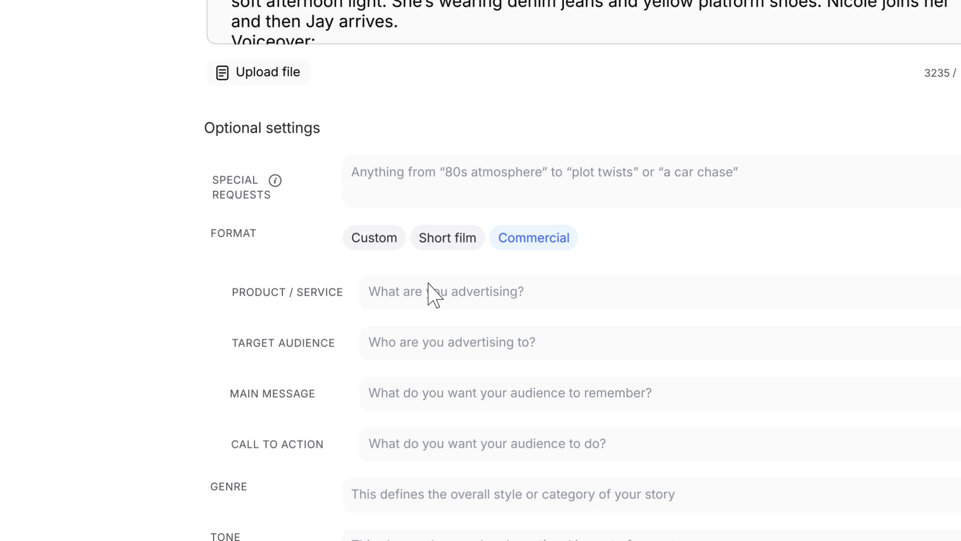
text(Fashion brand)
text(Young adults)
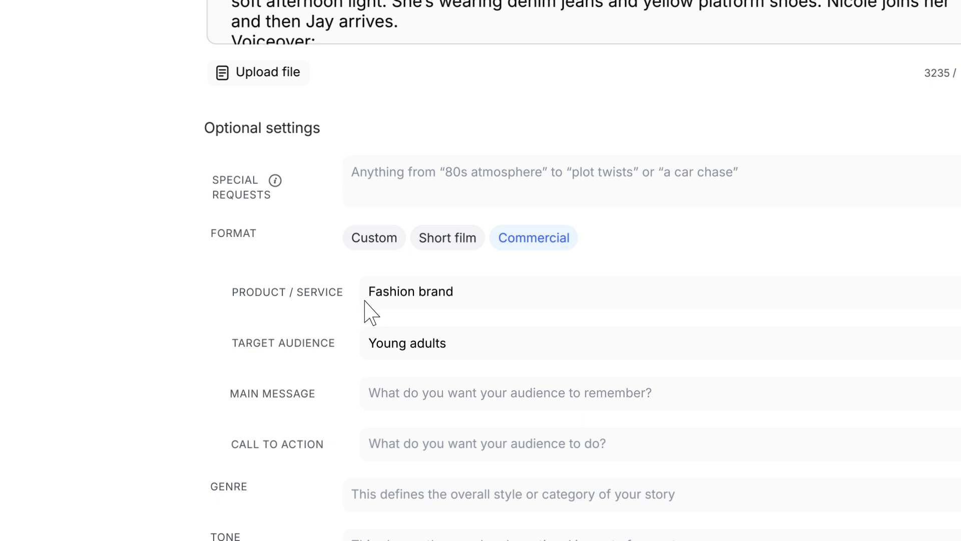
scroll(368, 318, down, 3)
click(354, 453)
text(Colorf)
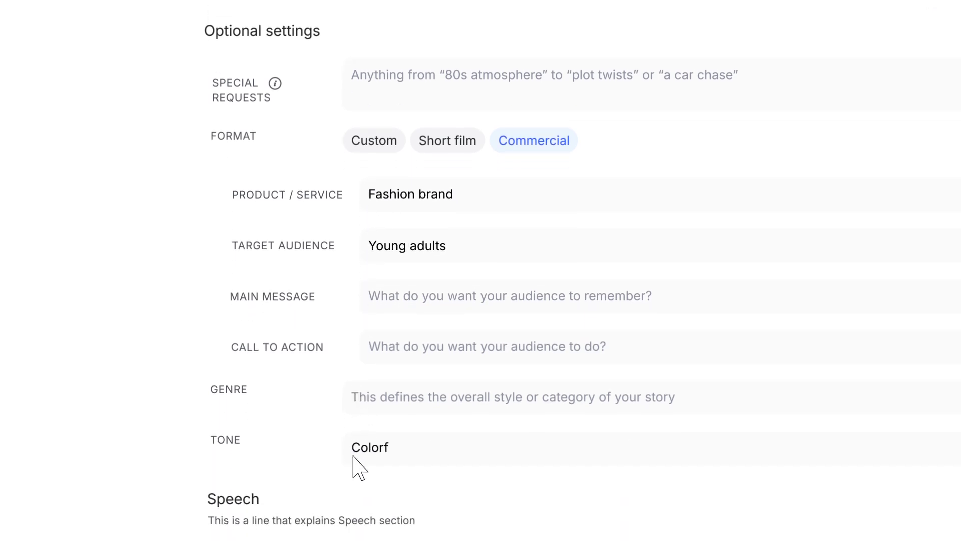
text(ul, Urban, Modern)
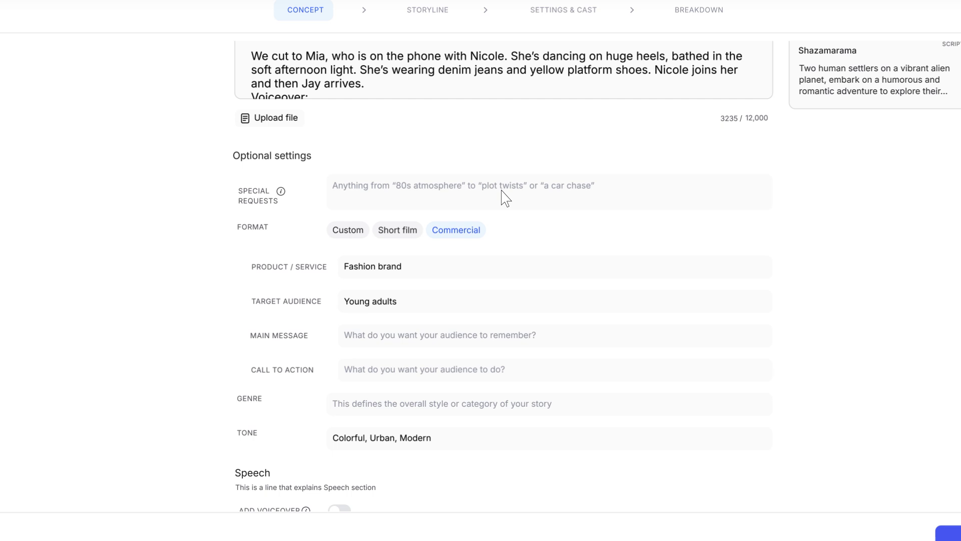
click(480, 214)
text(Bright, styled, modern, colorful visuals with lively energy.)
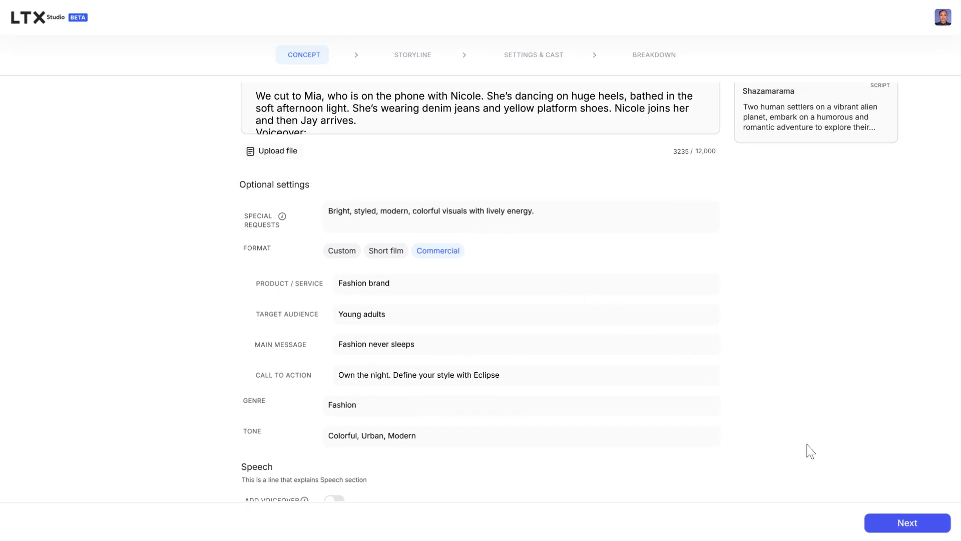
click(907, 523)
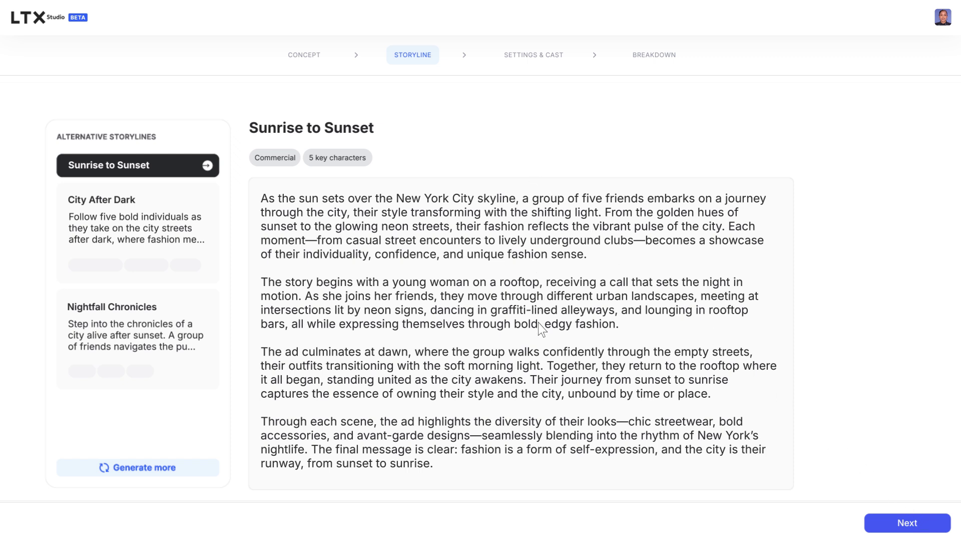
click(883, 522)
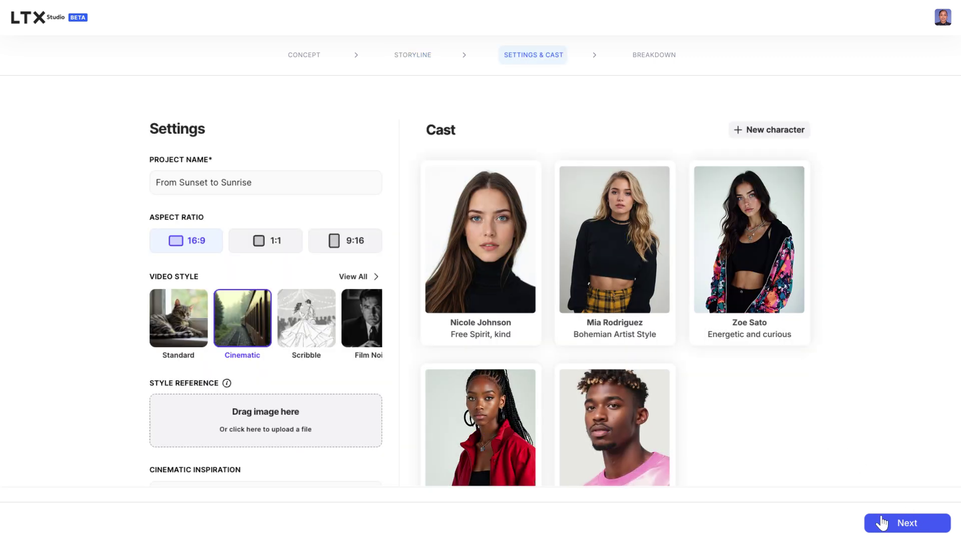
Step: In the scene breakdown, replace Scene 1's description with the pasted four-shot list
click(882, 523)
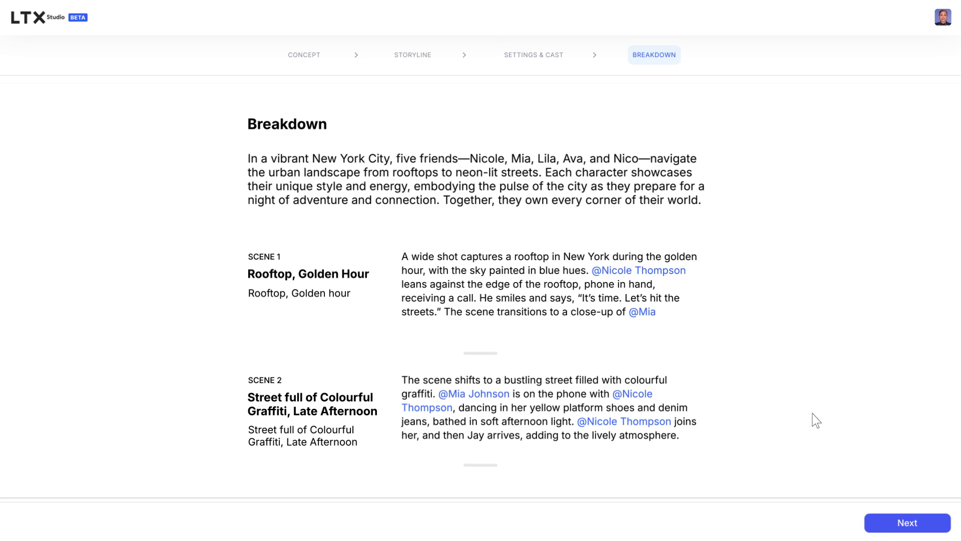
mouse_move(473, 284)
click(700, 239)
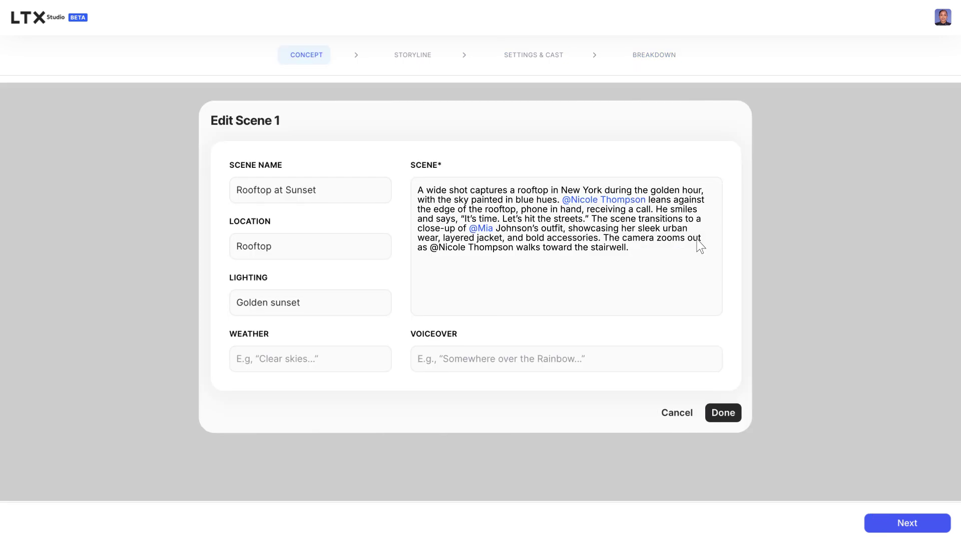
triple_click(686, 224)
text(Shot 1: From Below, View of New York from a rooftop in the afternoon Shot 2: From Below, Nicole on a rooftop, close to the border Shot 3: Medium shot, Nicole on a rooftop Shot 4: Close Up, Nicole picking up the phone from her pocket)
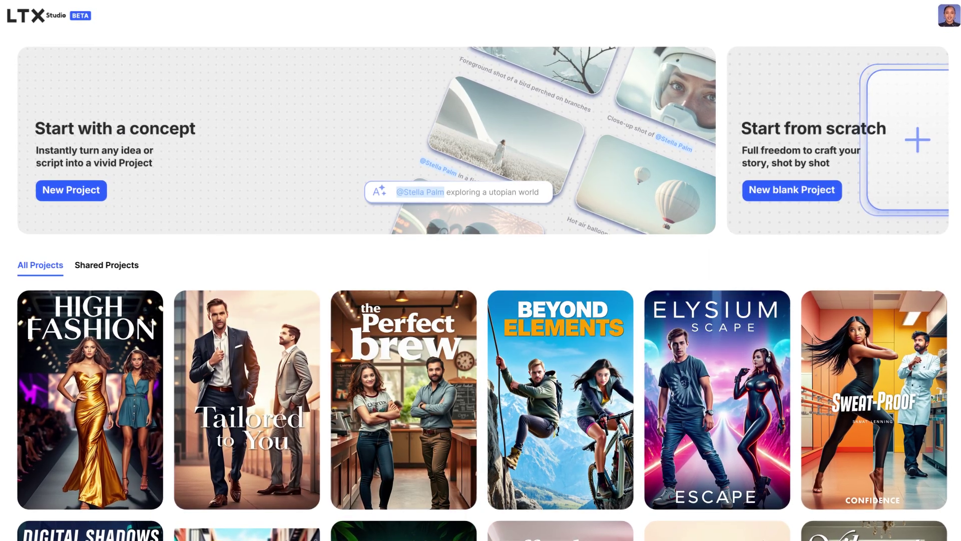
text(Fashion advert following a group of 5 young adults around the city at night)
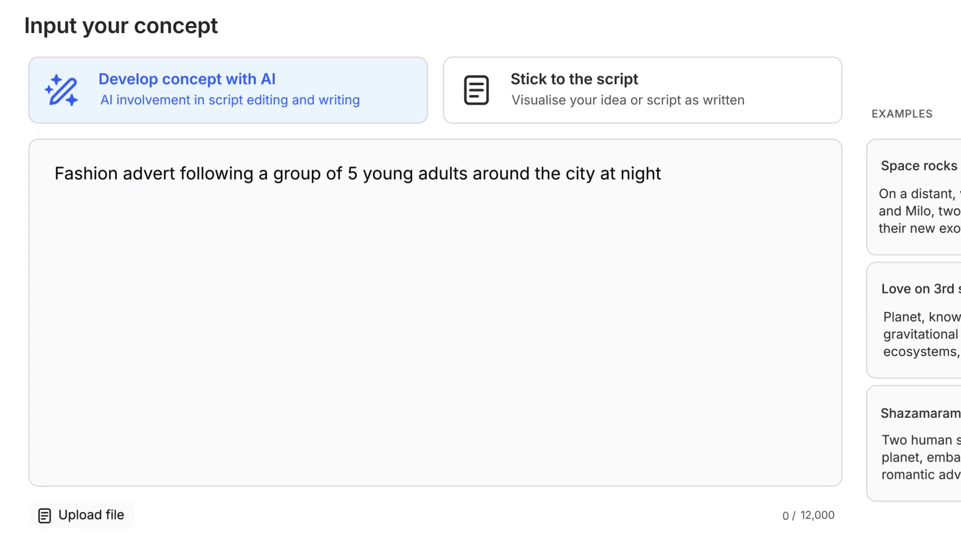